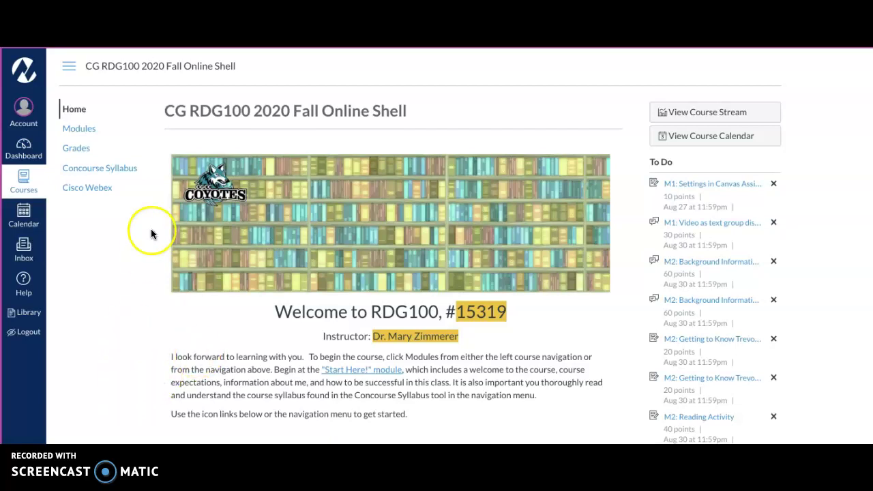
Step: Open Modules, collapse and re-expand the Start Here! module, and scroll to Elaborate & Experience
click(77, 131)
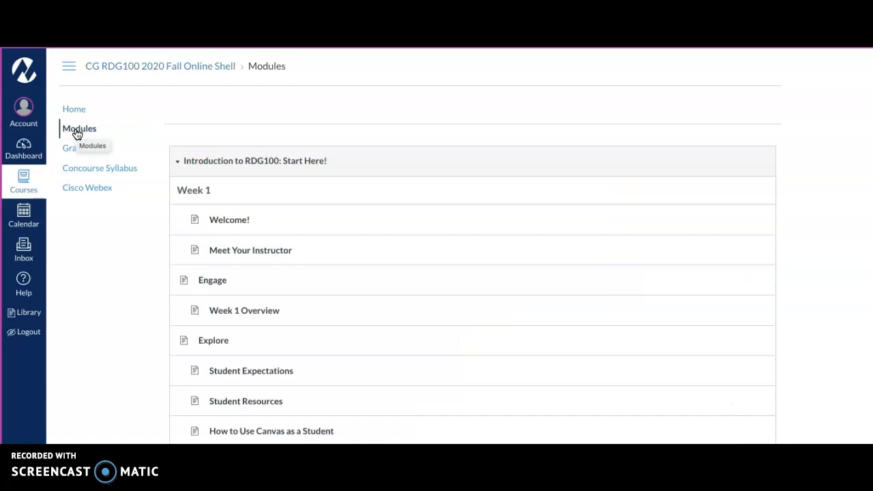
click(178, 164)
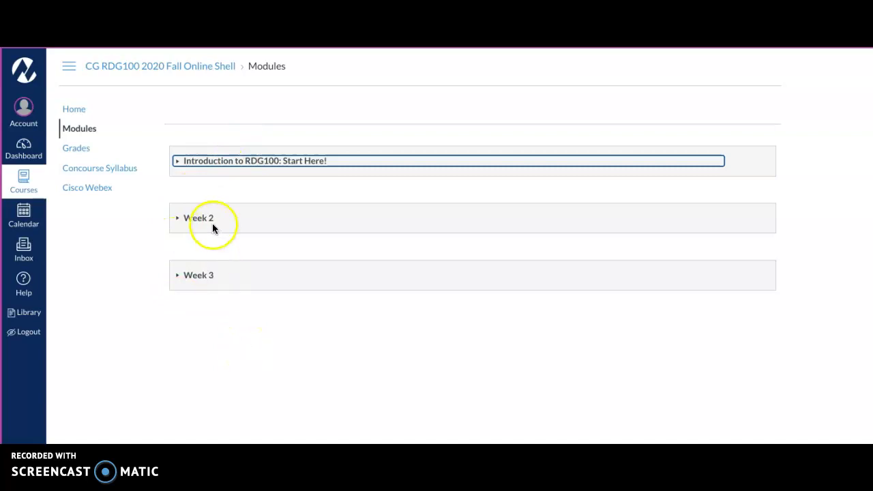
click(177, 164)
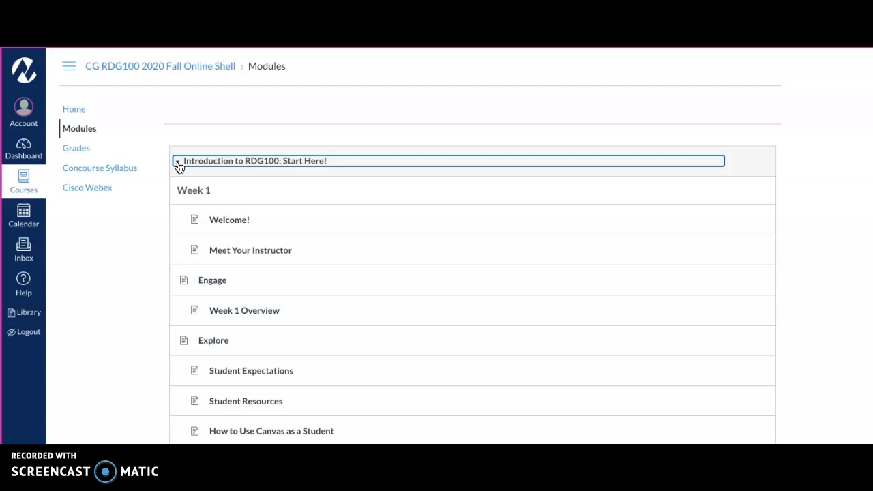
scroll(360, 251, down, 2)
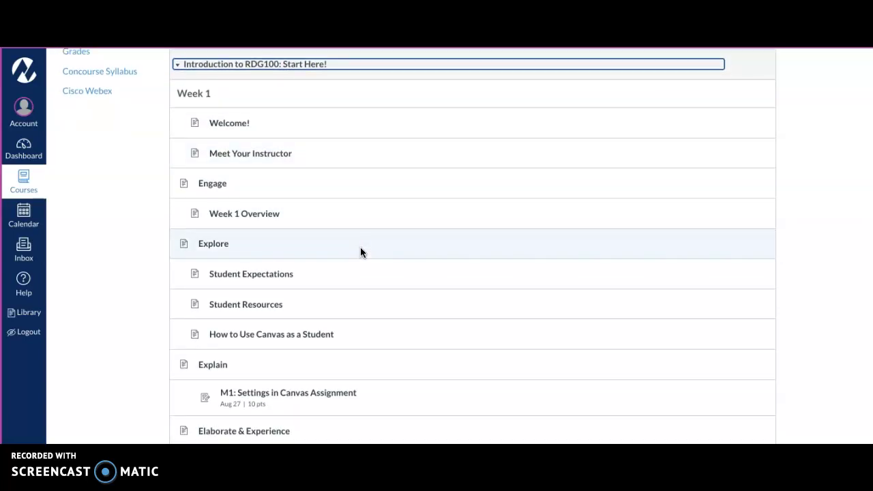
scroll(360, 251, down, 3)
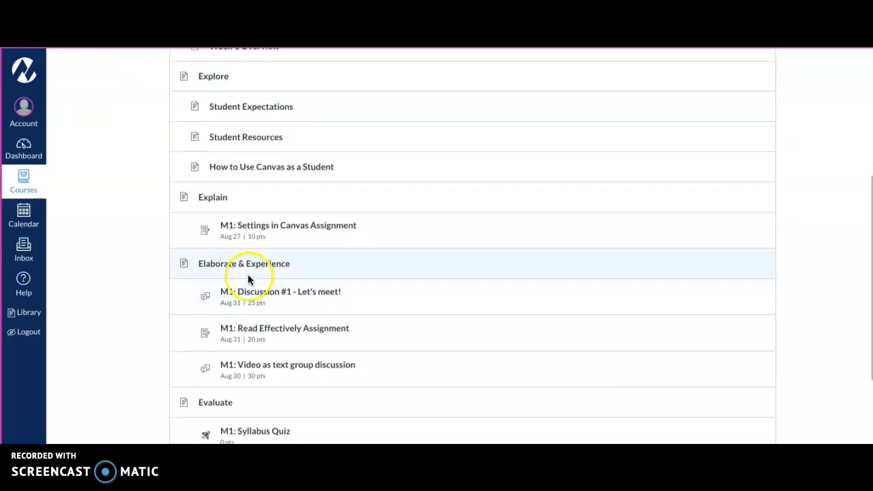
Step: Open the 'M1: Discussion #1 - Let's meet!' discussion and read through its directions
click(285, 294)
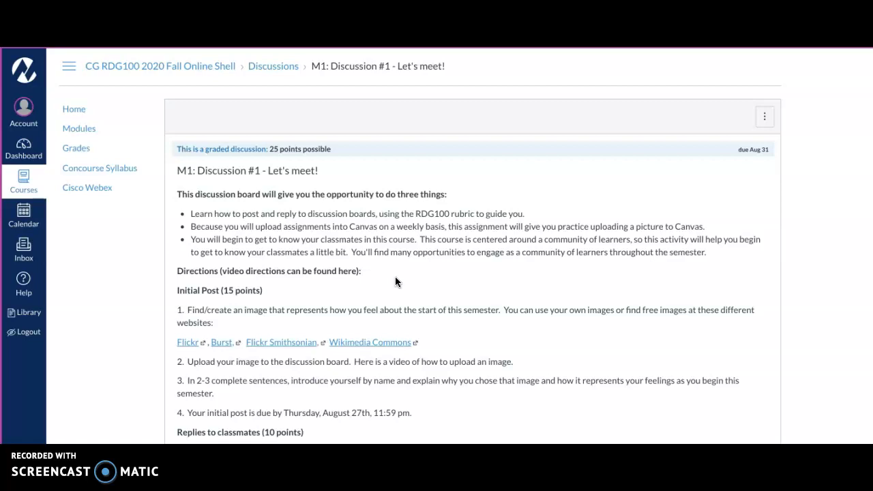
scroll(395, 282, down, 1)
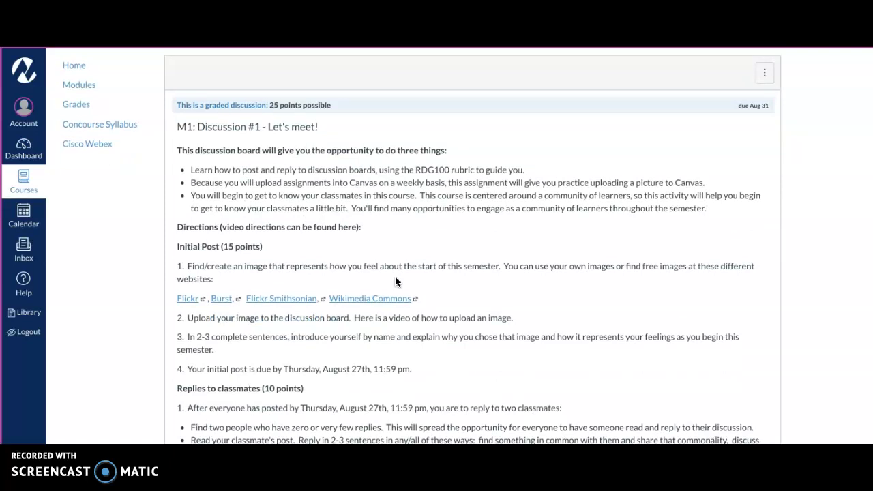
scroll(395, 281, down, 1)
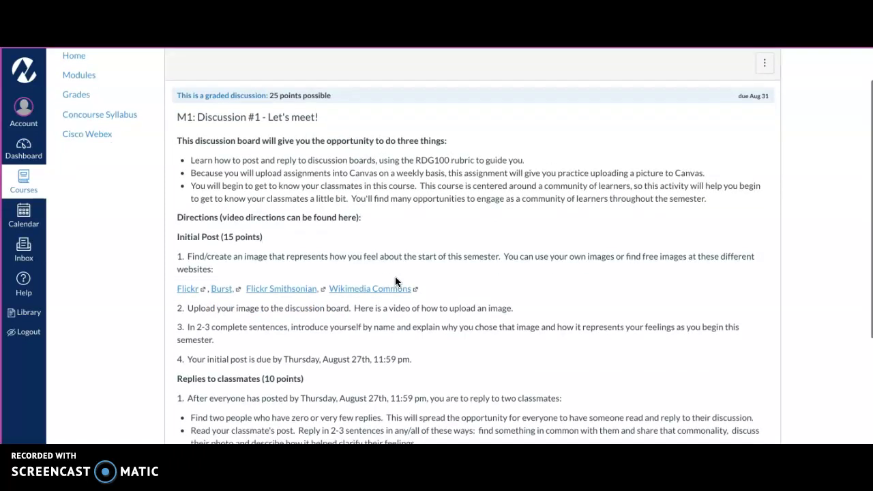
scroll(395, 282, down, 2)
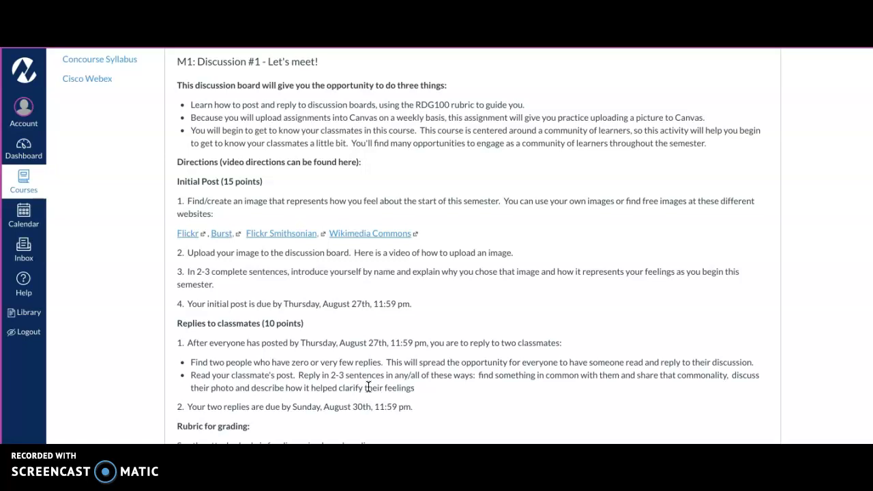
scroll(368, 387, down, 2)
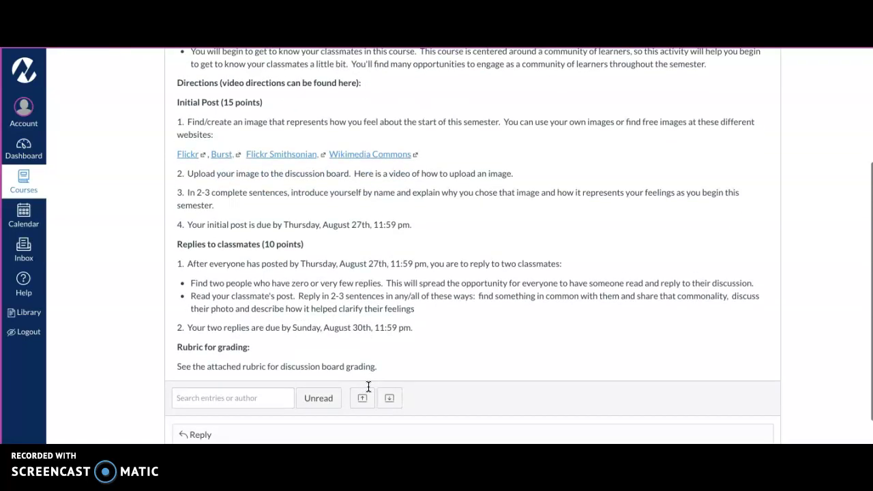
scroll(369, 387, up, 2)
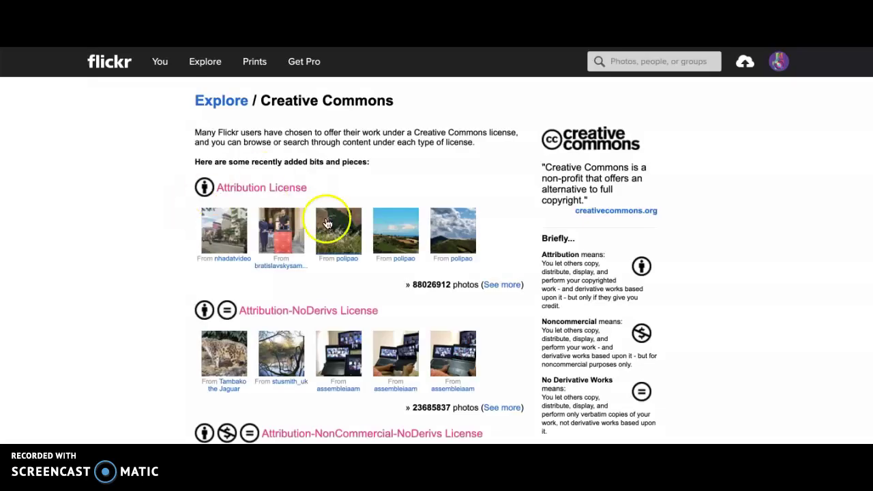
Step: Search Flickr photos for 'excitement'
click(639, 61)
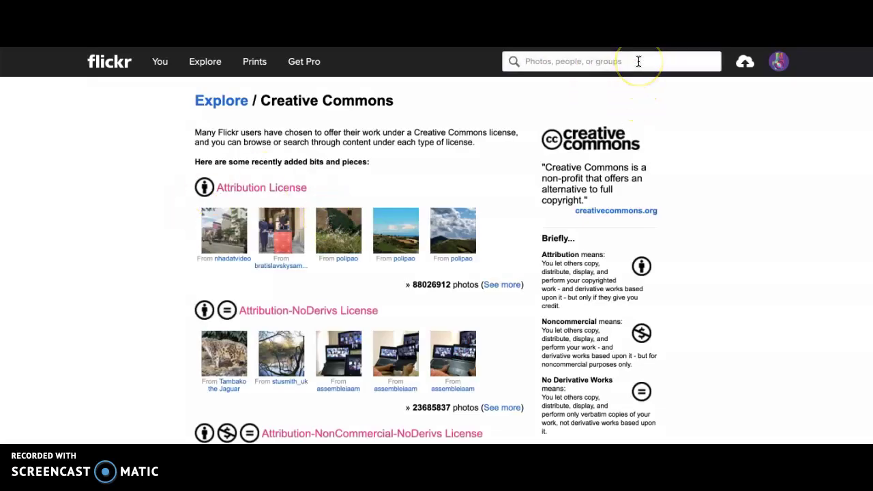
text(exc)
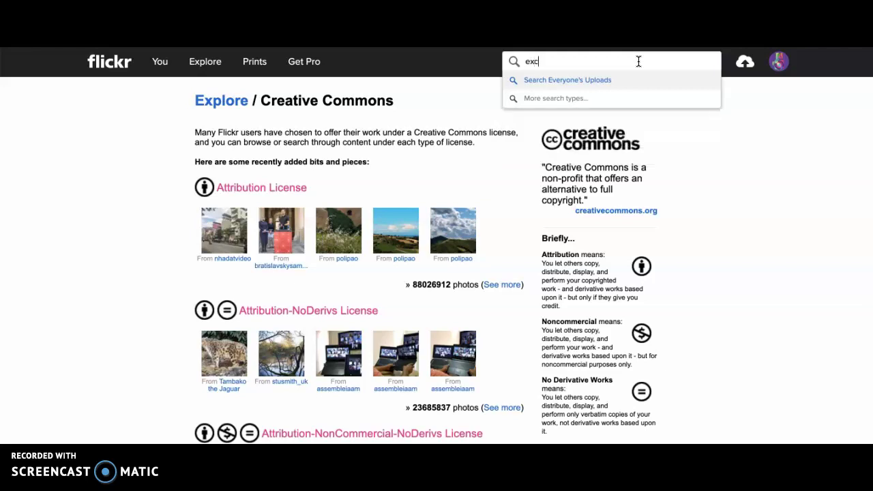
text(itiement)
key(Return)
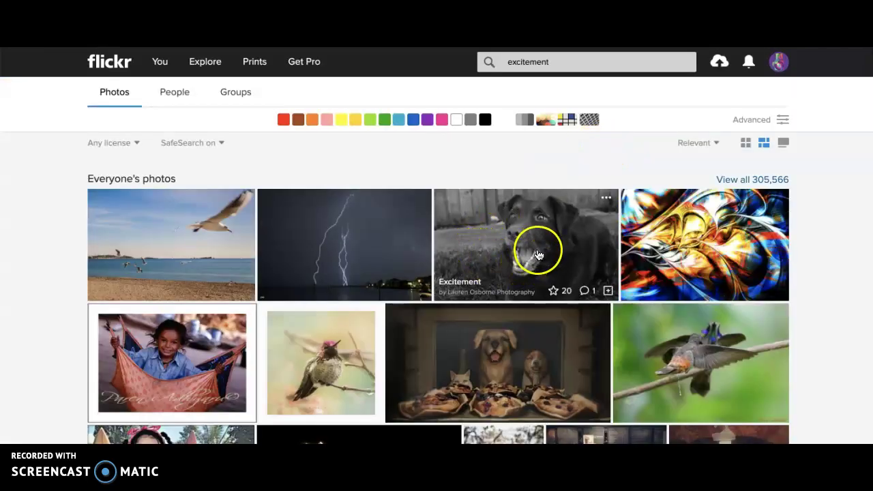
Step: Open the black-and-white 'Excitement' dog photo page and list its download sizes
click(538, 254)
click(529, 252)
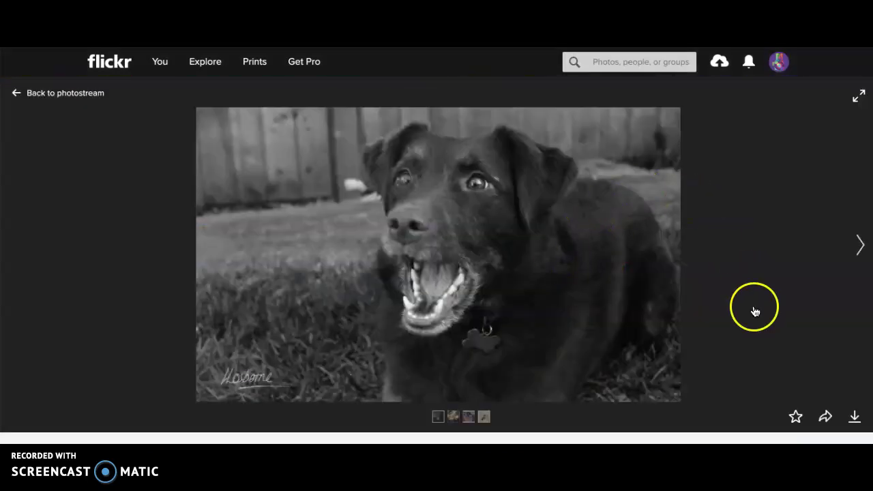
click(855, 419)
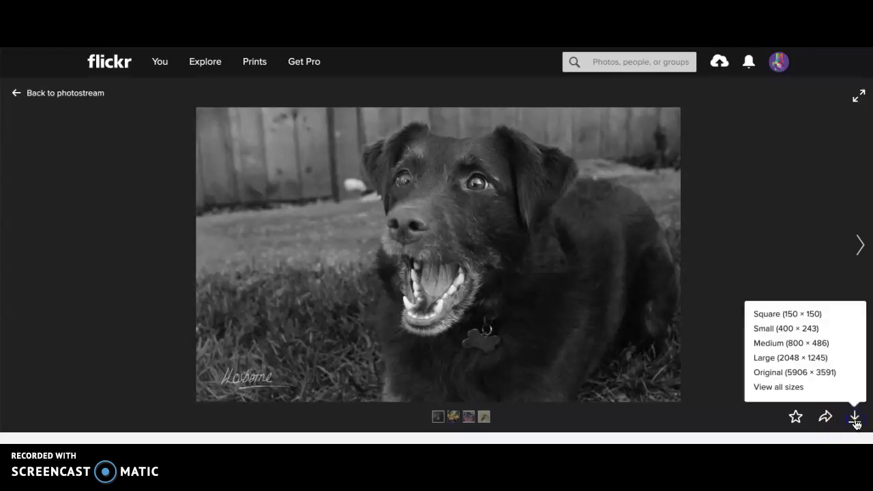
Step: Download the Square 150 × 150 dog photo, export it from Preview, and close Preview
click(805, 315)
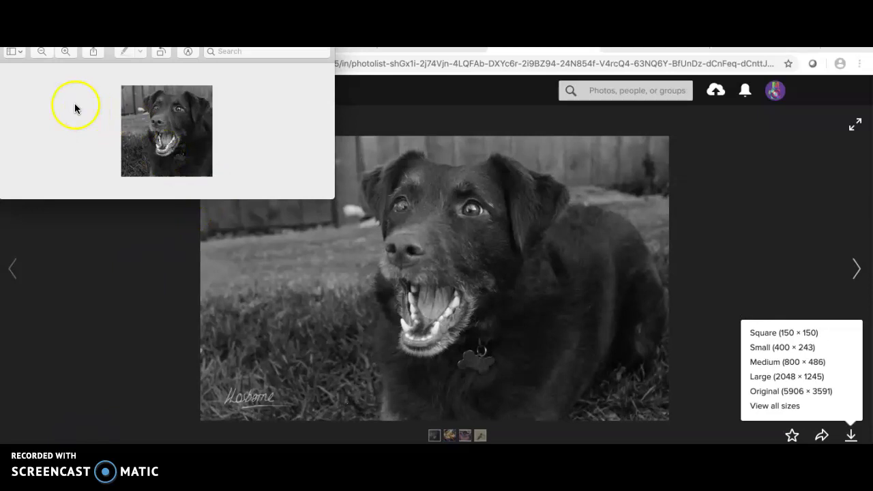
click(81, 44)
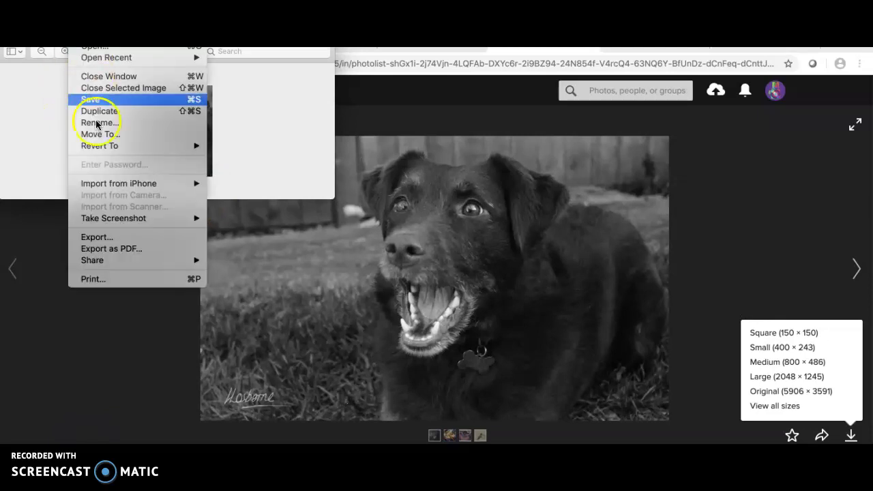
click(109, 237)
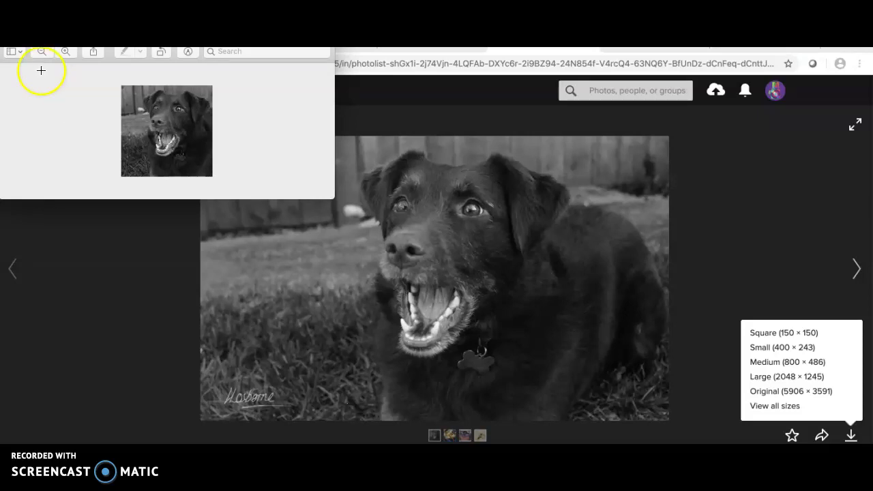
key(super+w)
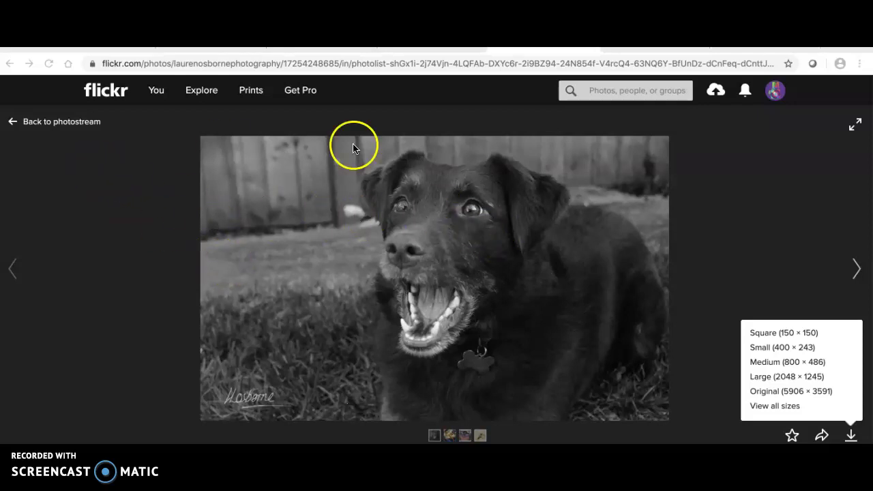
Step: Return to the Canvas discussion, highlight the item 3 directions, then clear the highlight
key(ctrl+Tab)
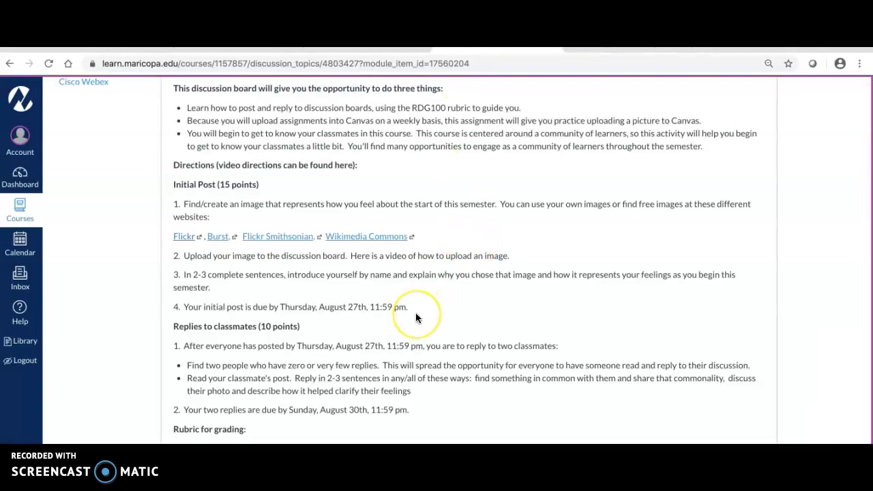
scroll(416, 317, down, 2)
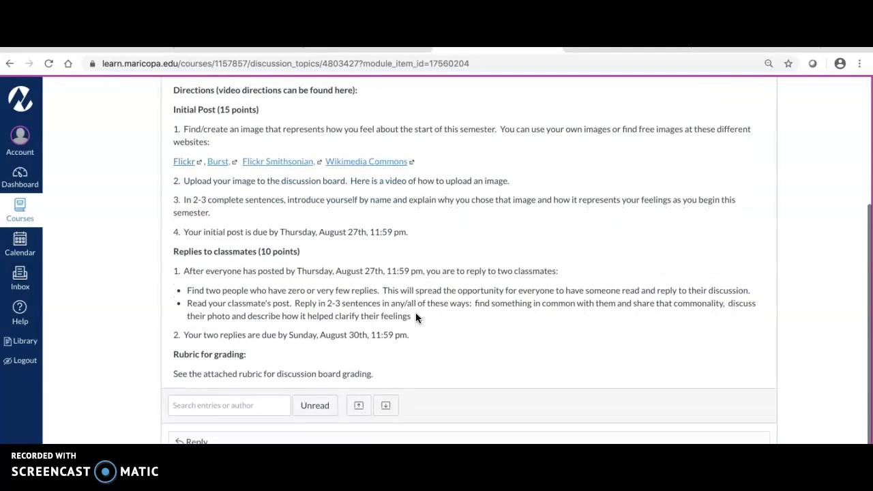
scroll(416, 312, up, 1)
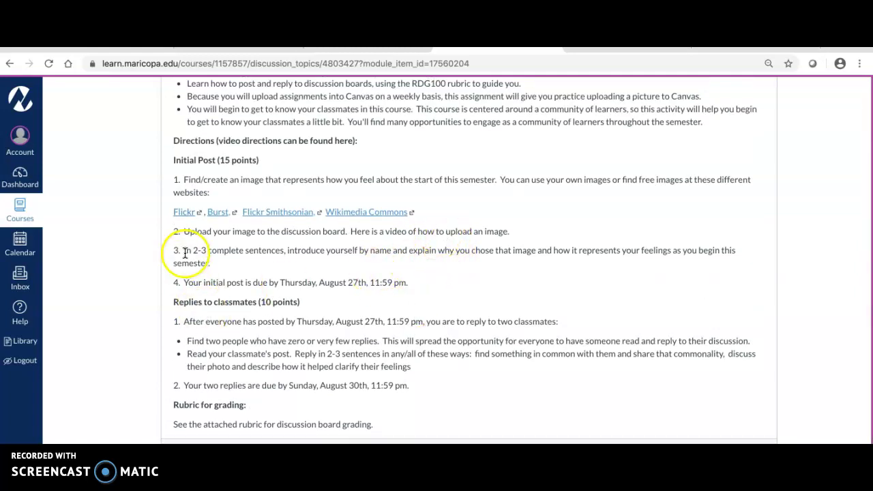
drag(183, 250, 218, 266)
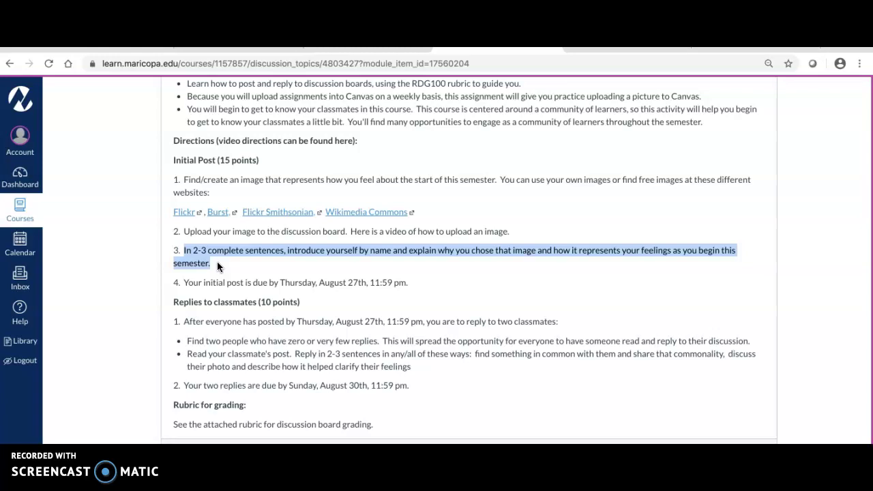
scroll(216, 265, down, 2)
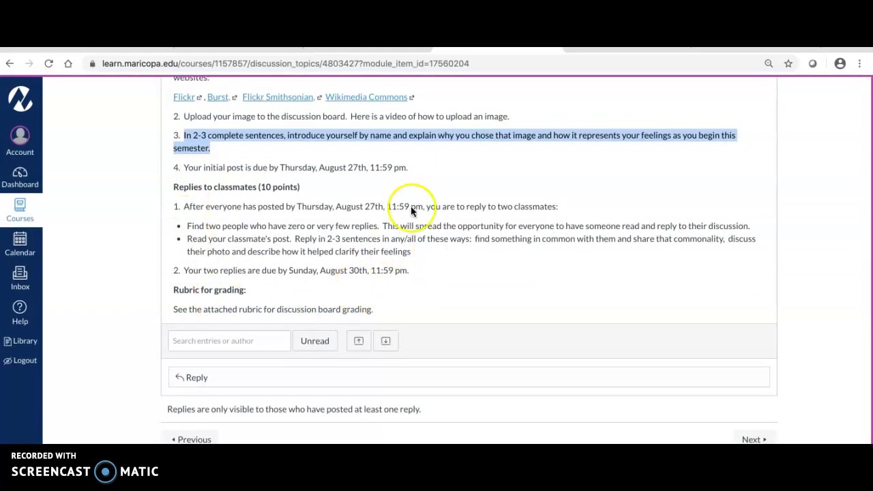
click(434, 190)
scroll(433, 194, up, 3)
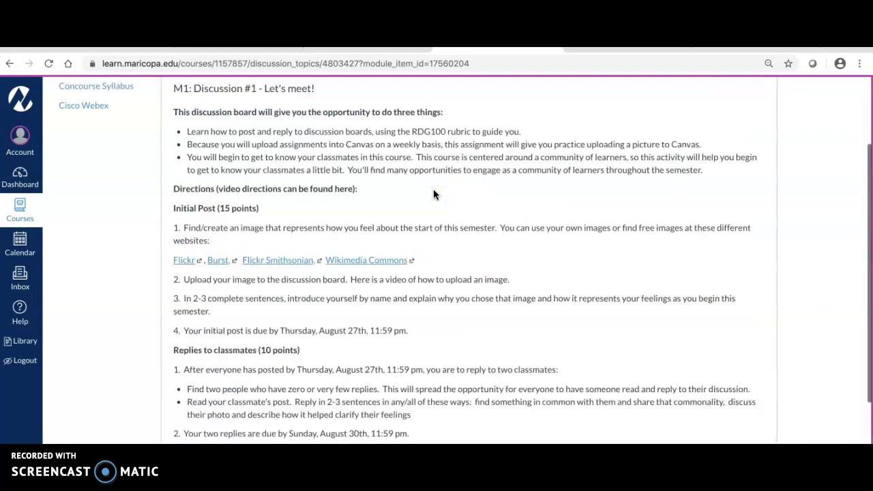
scroll(433, 195, down, 3)
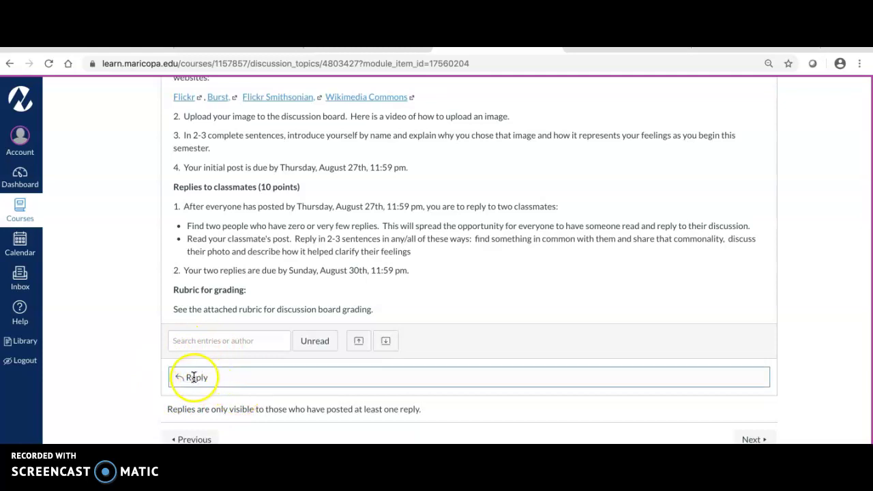
Step: Start a reply and type 'Hi, my name is' followed by the student's full name
click(201, 376)
scroll(359, 373, down, 2)
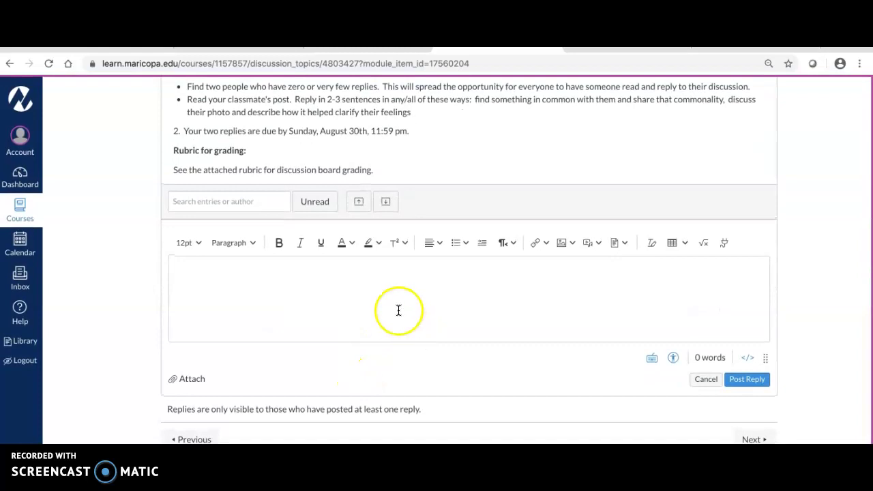
click(398, 308)
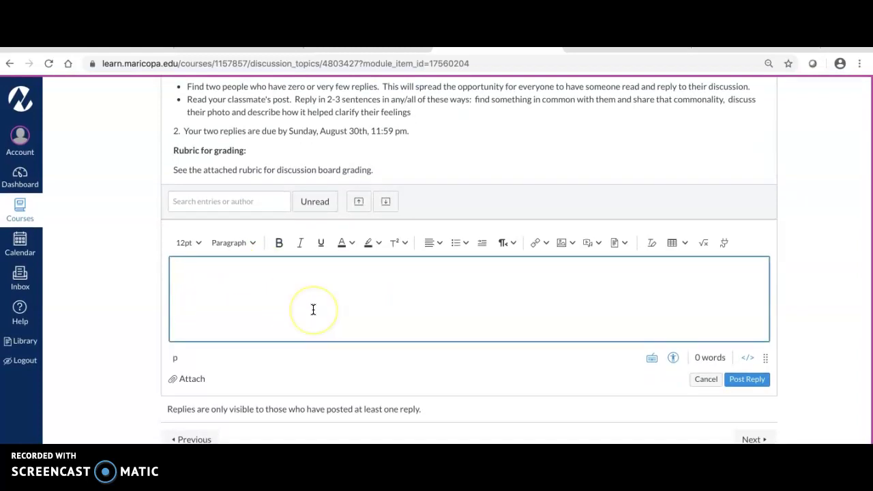
text(Hi M)
key(BackSpace)
key(BackSpace)
text(,)
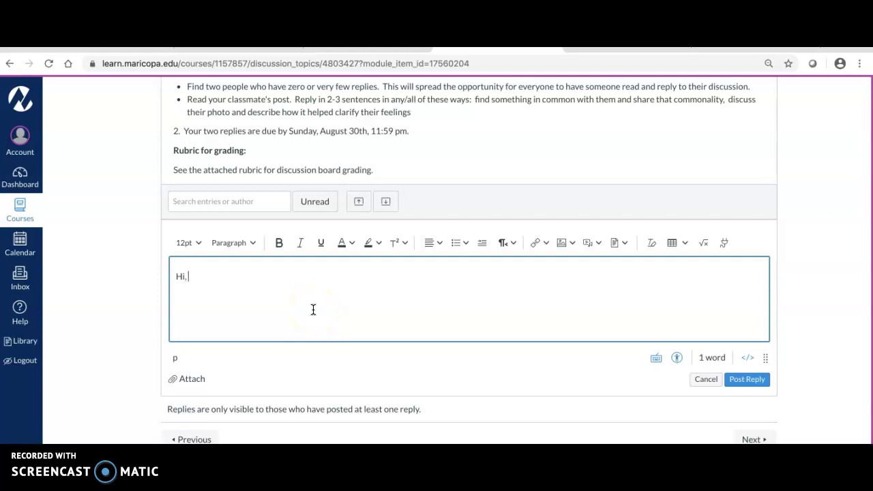
text( my name is )
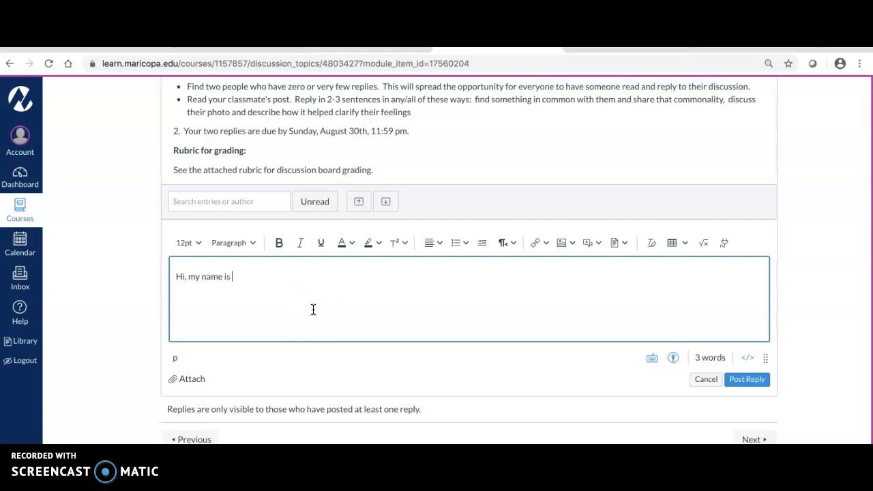
scroll(355, 283, up, 1)
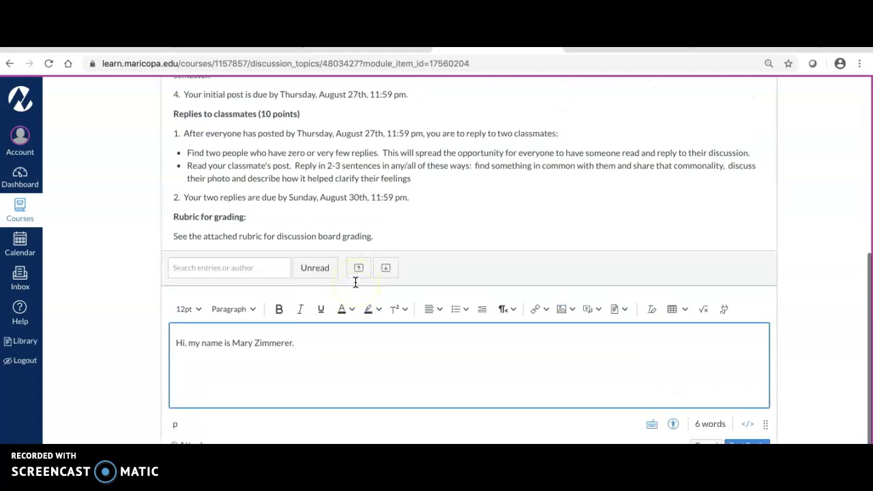
scroll(355, 282, up, 1)
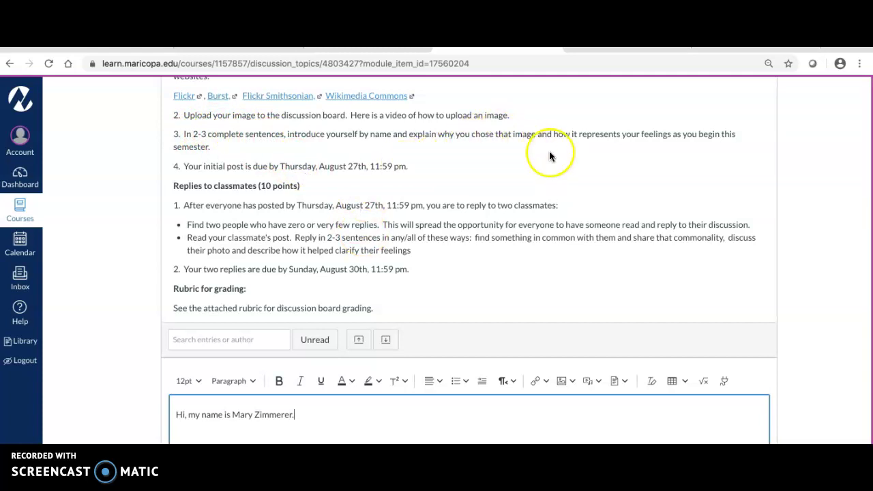
scroll(521, 171, down, 2)
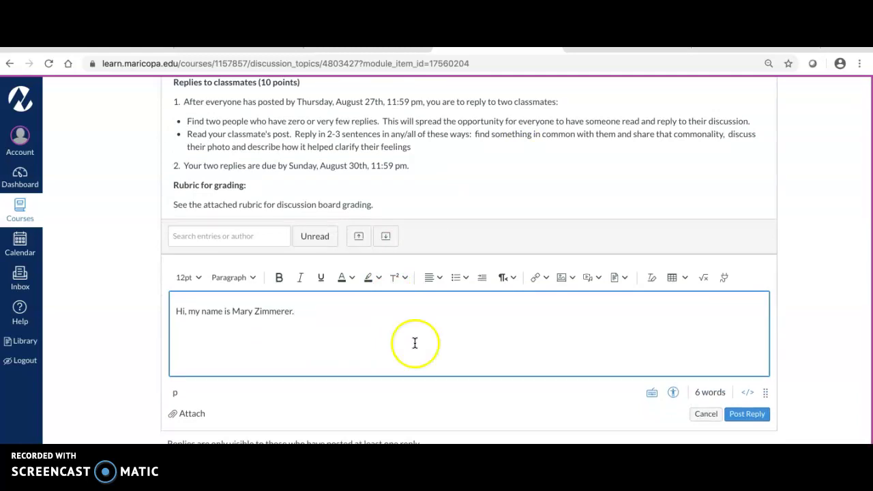
Step: Upload dog.png from the Desktop and insert it on a new line below the greeting
key(Return)
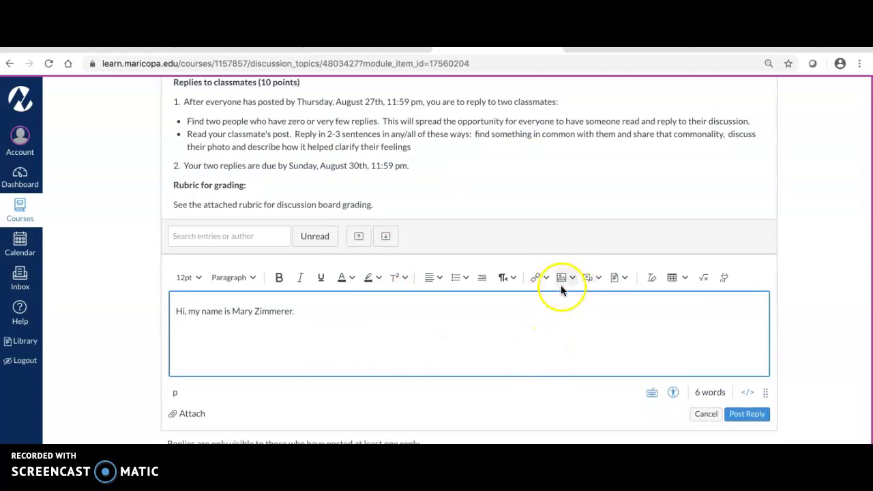
click(571, 279)
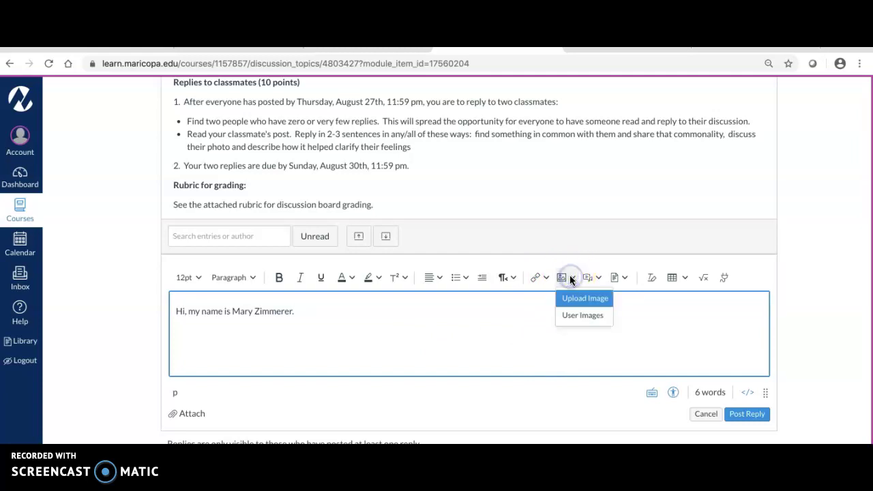
click(569, 305)
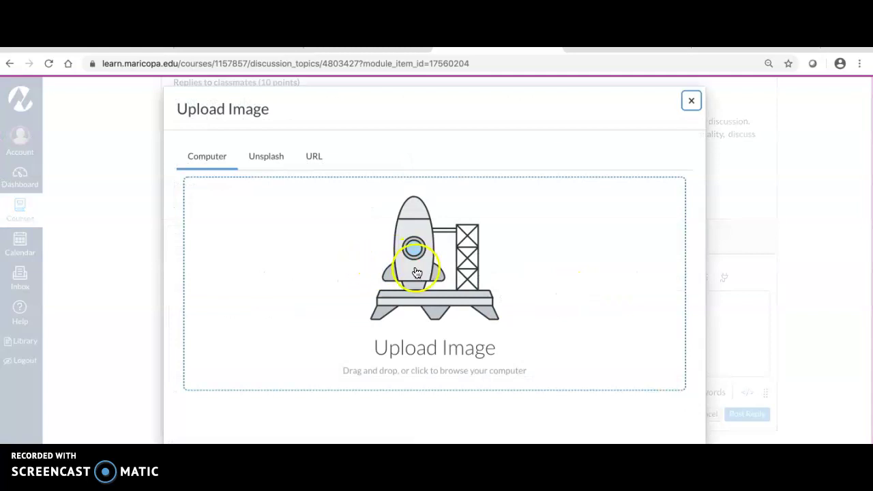
click(416, 273)
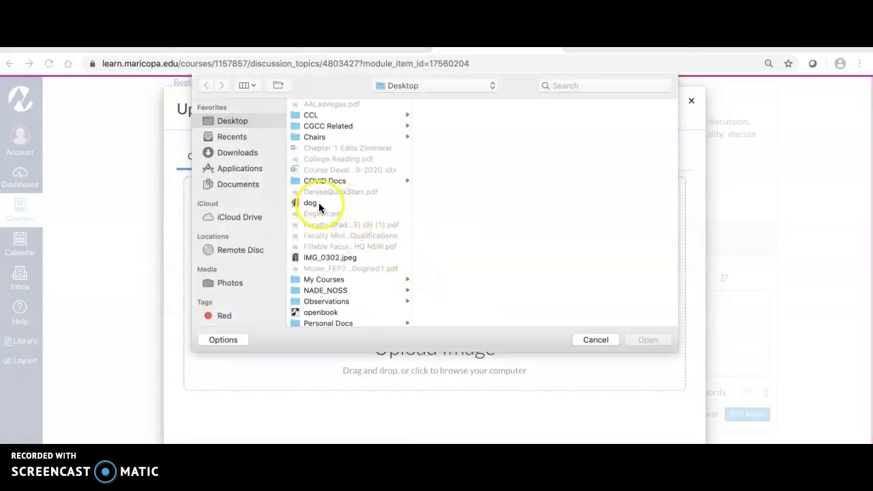
click(313, 204)
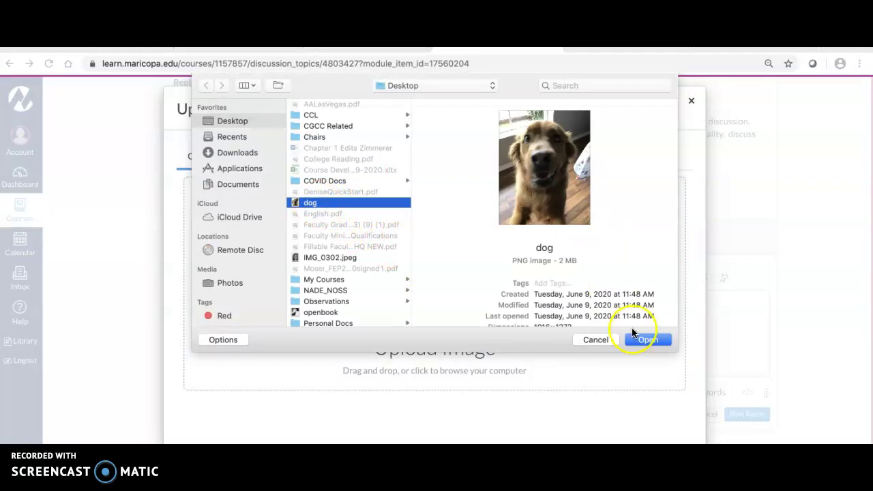
click(633, 339)
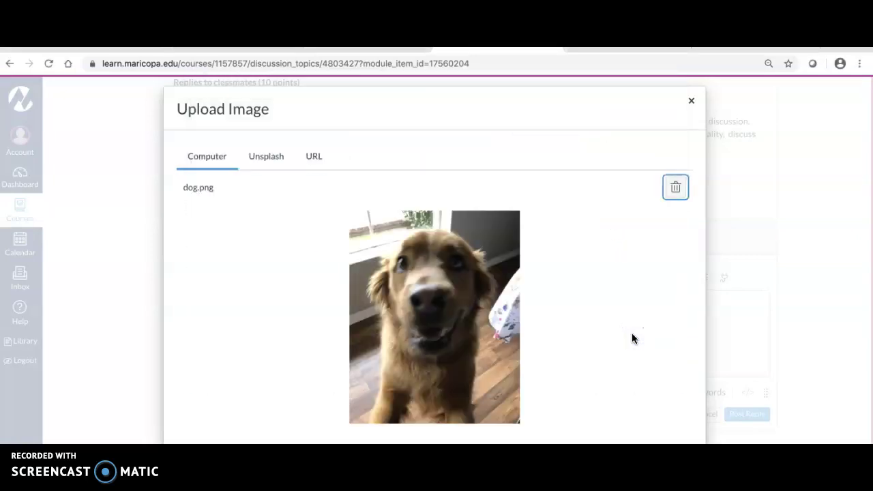
click(671, 442)
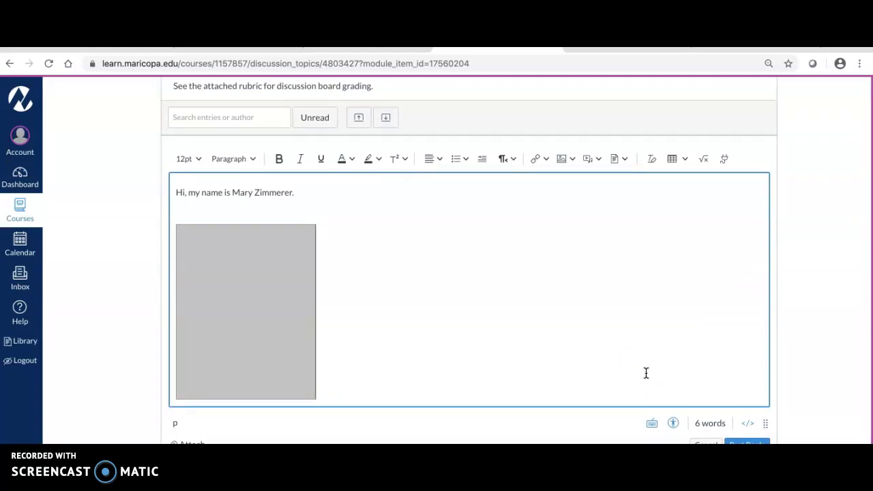
Step: Delete the selected element in the draft and restore the greeting's closing period
scroll(587, 355, down, 1)
scroll(587, 355, down, 1)
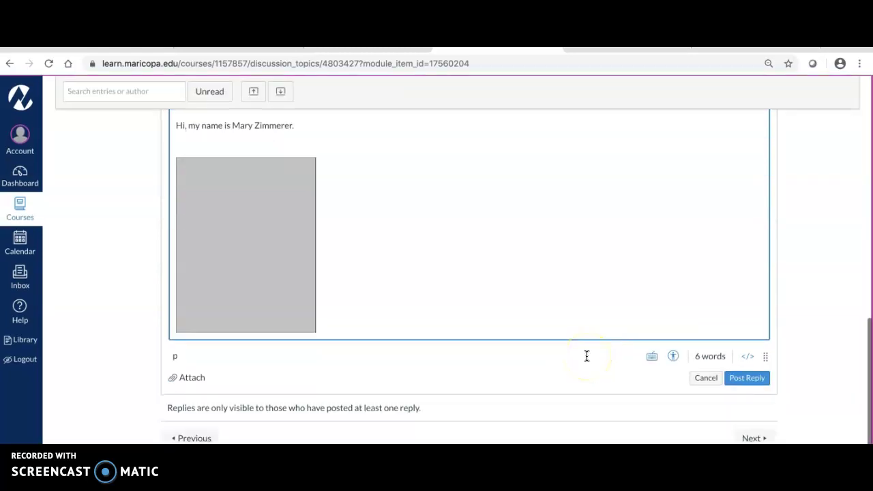
scroll(587, 357, up, 2)
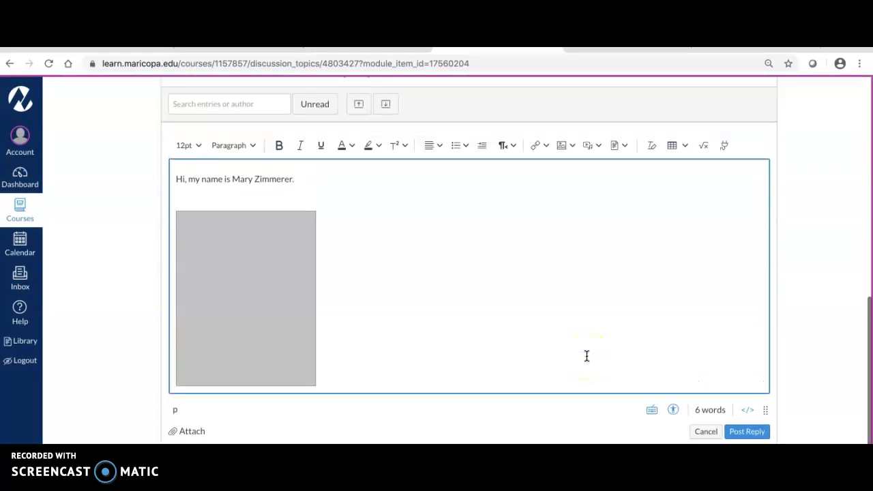
click(290, 275)
key(Delete)
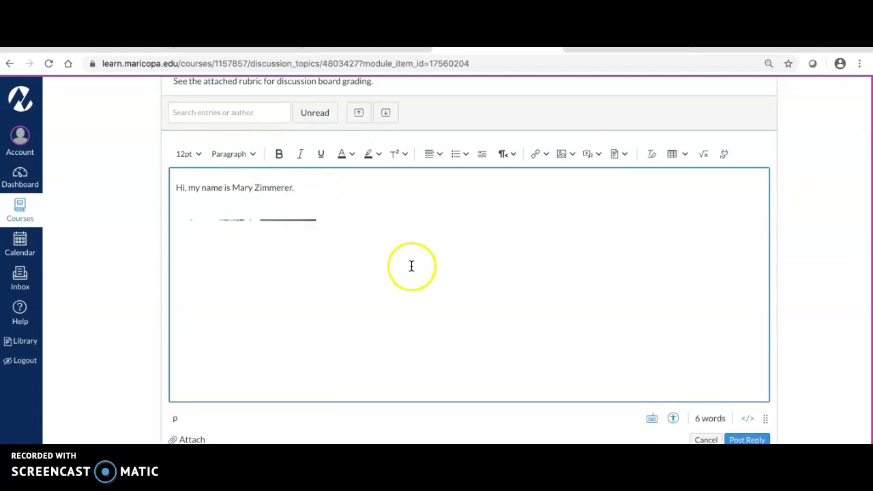
click(293, 193)
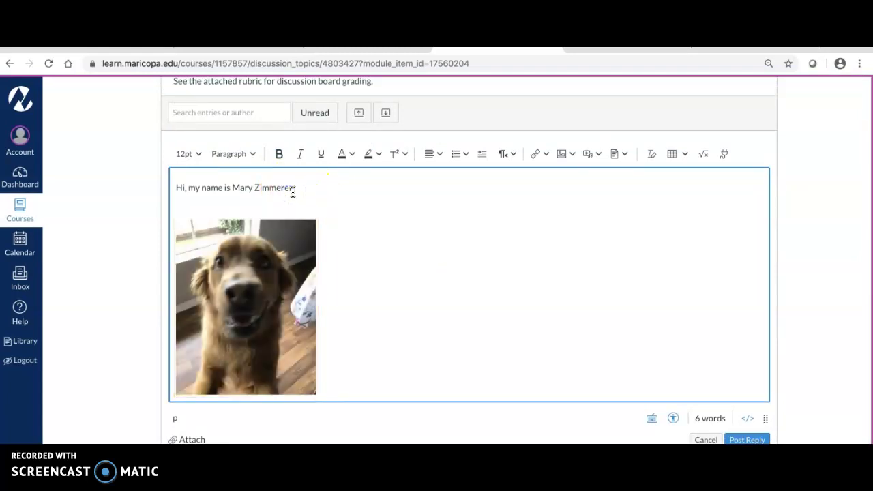
text(.)
click(513, 309)
click(517, 305)
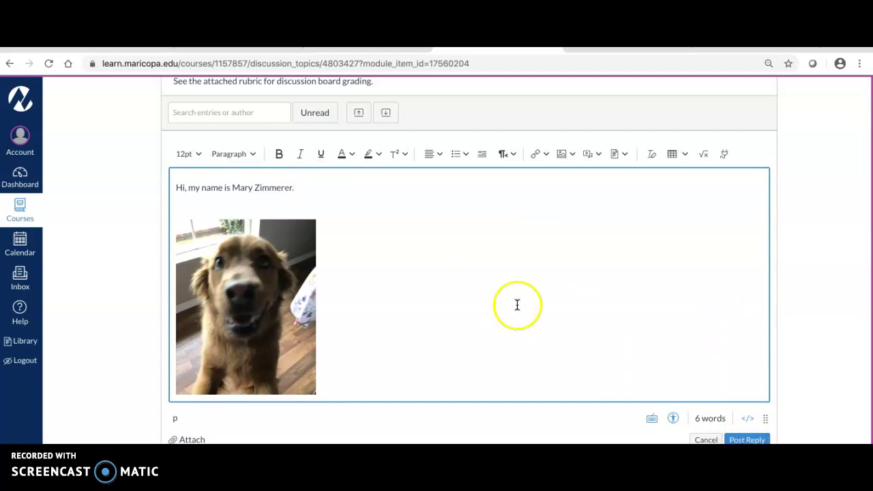
Step: Post the introduction reply and review the 9:03am entry in the thread
click(752, 439)
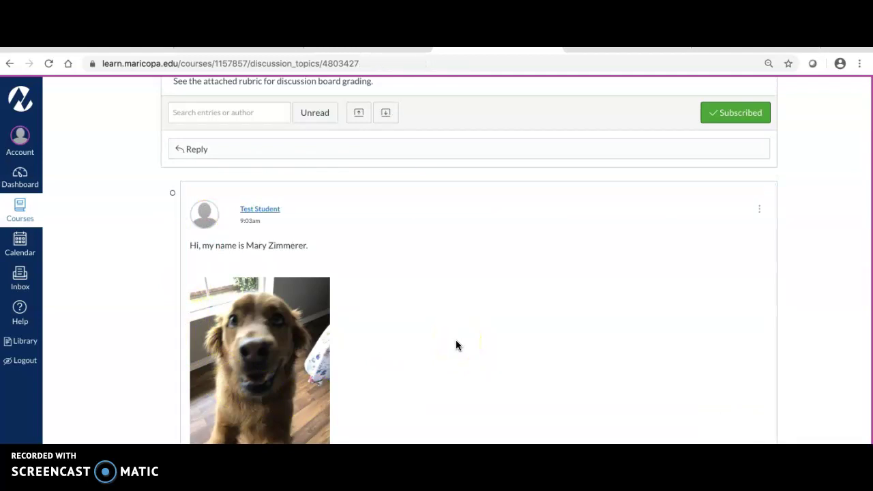
scroll(456, 340, down, 1)
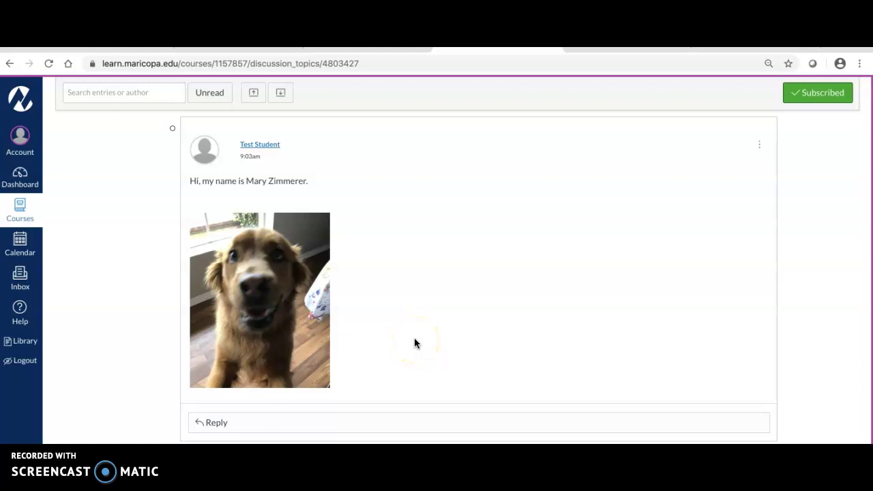
scroll(415, 343, up, 4)
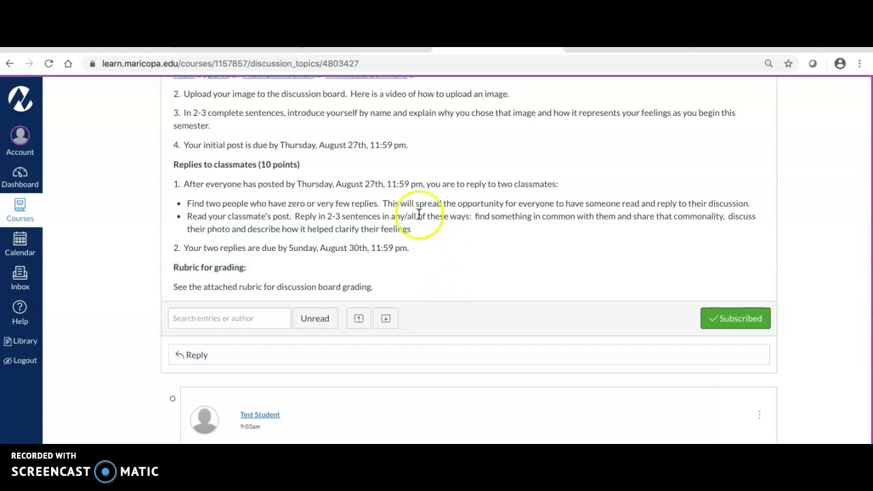
scroll(500, 244, down, 4)
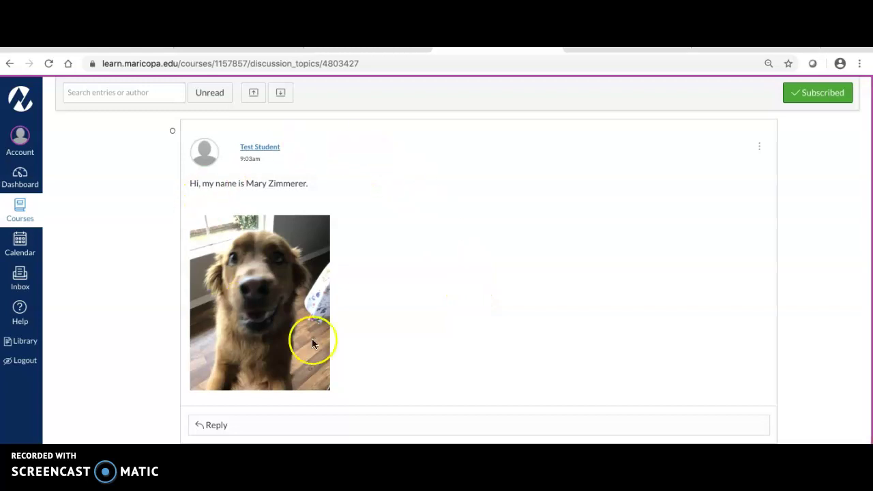
scroll(476, 290, up, 4)
scroll(475, 291, down, 3)
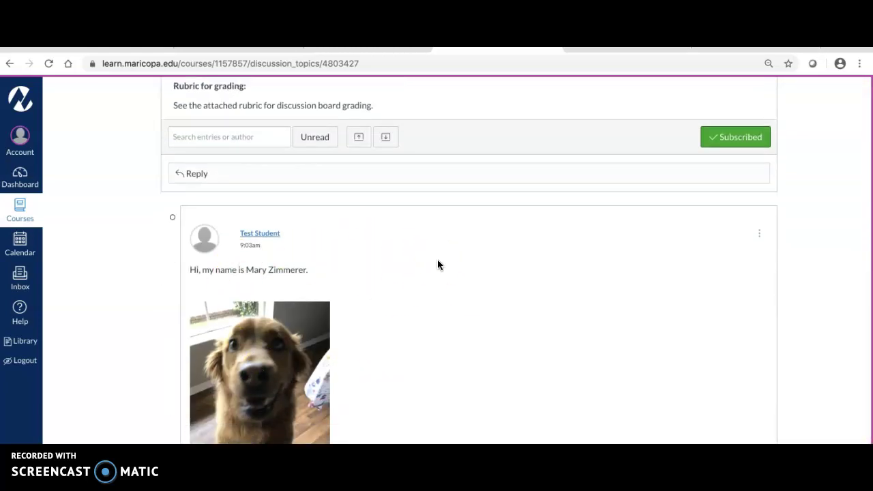
scroll(437, 264, down, 2)
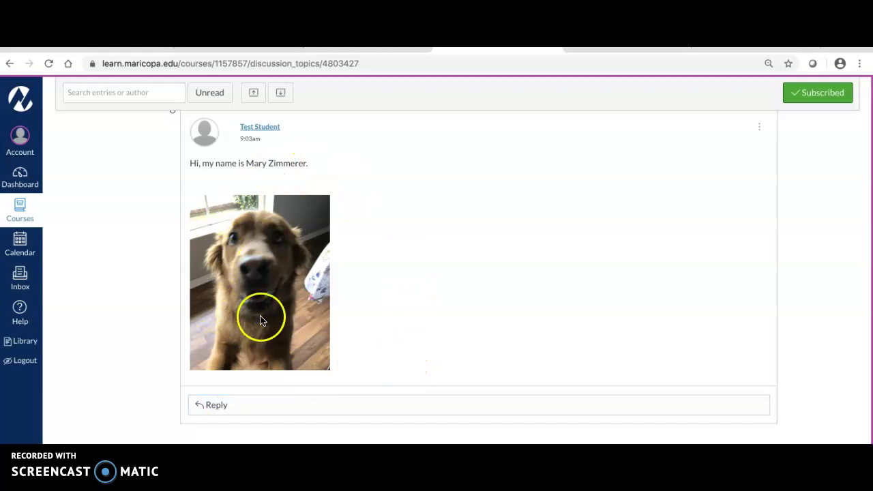
click(211, 403)
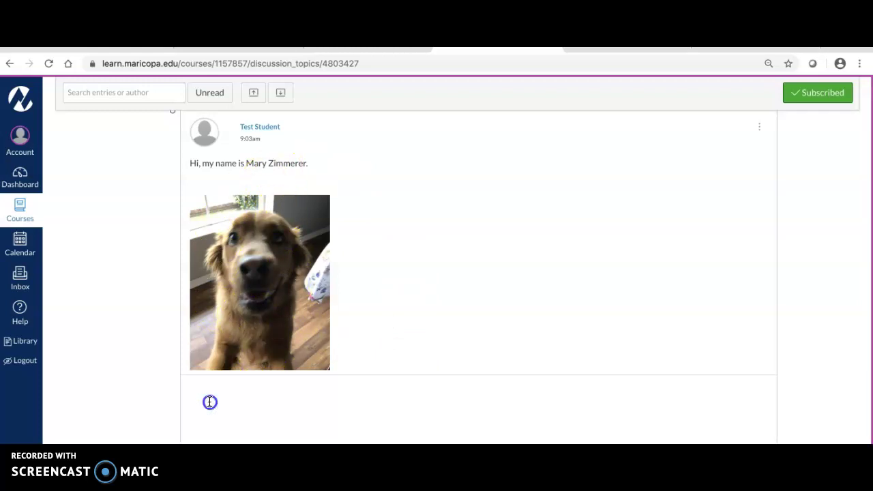
scroll(347, 366, up, 2)
scroll(346, 365, up, 2)
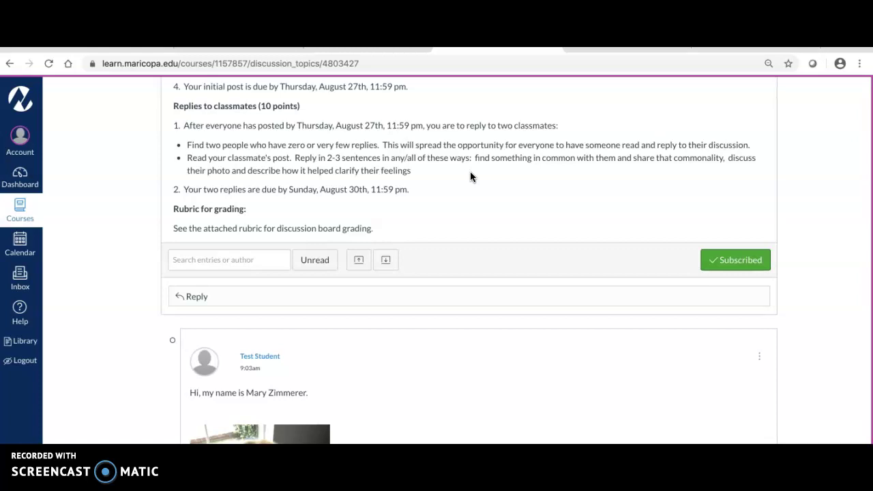
scroll(470, 177, down, 4)
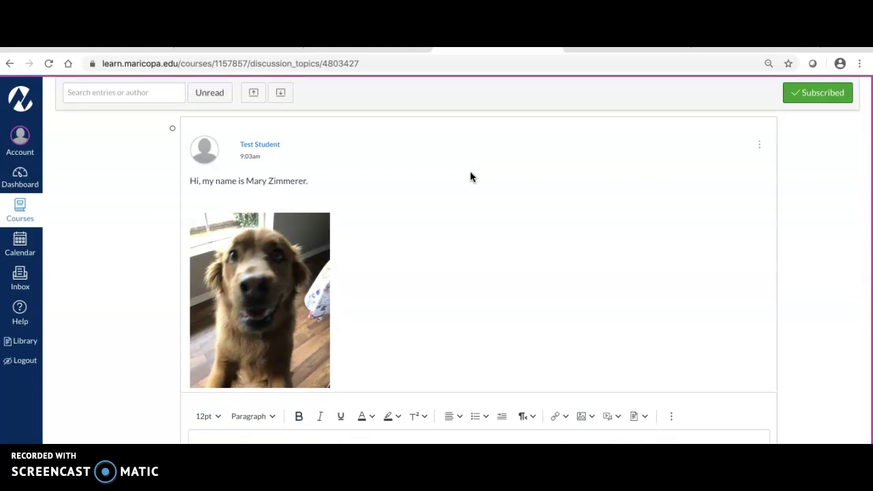
scroll(470, 177, down, 2)
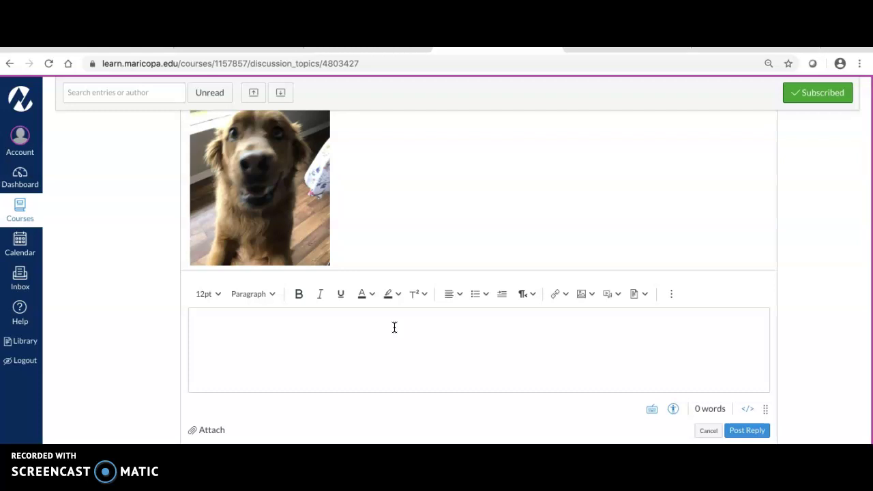
click(710, 432)
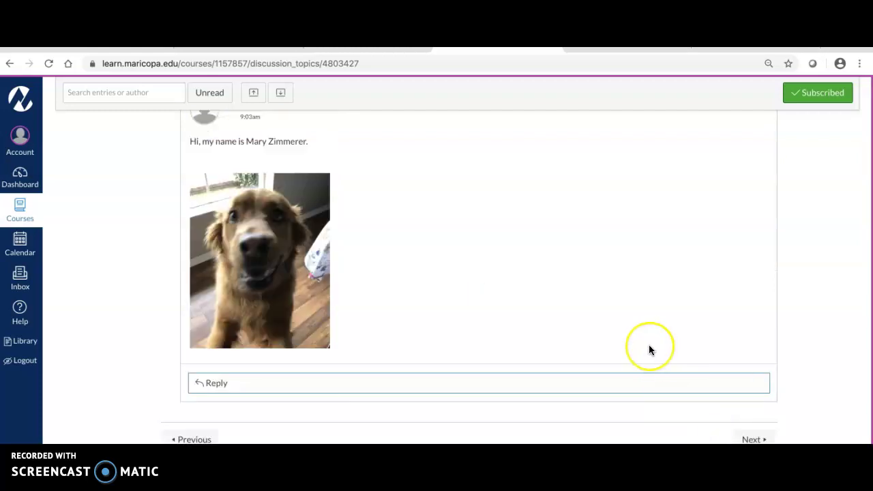
scroll(648, 347, up, 6)
scroll(649, 346, up, 3)
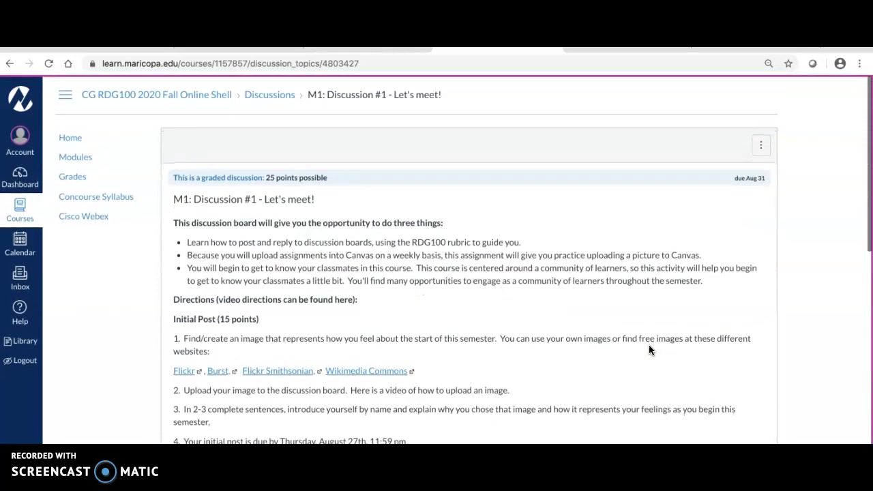